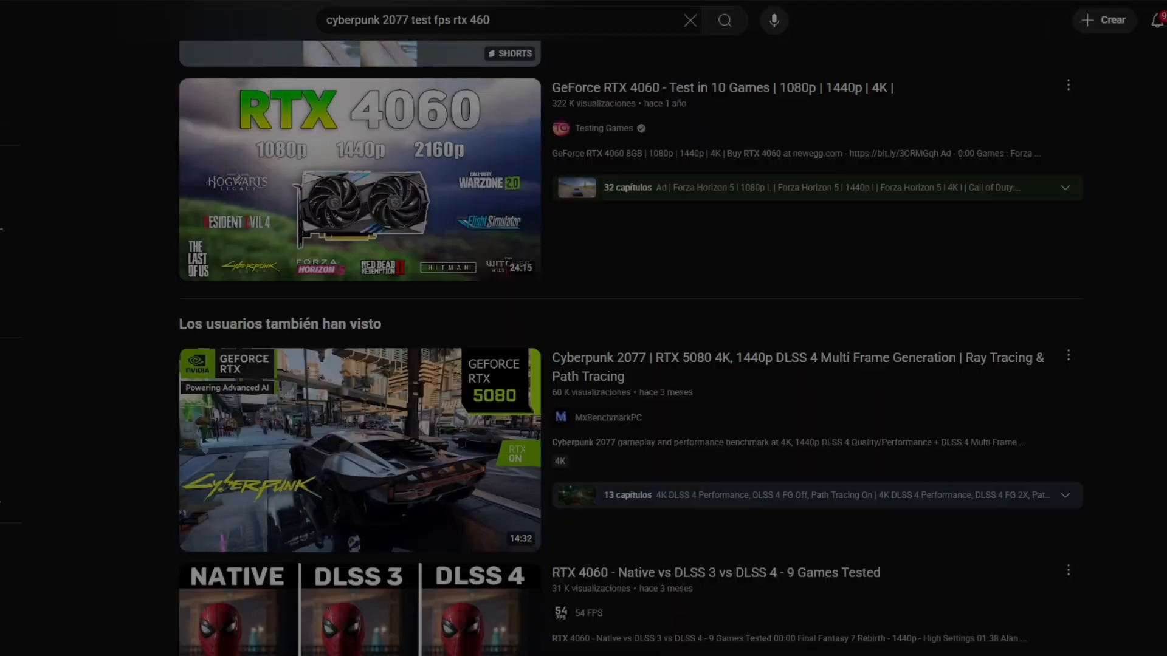
# Step: Browse the video results for Cyberpunk 2077 frame rate tests and view the RTX 4060 Native vs DLSS 3 vs DLSS 4 comparison
pyautogui.scroll(-5, 631, 340)
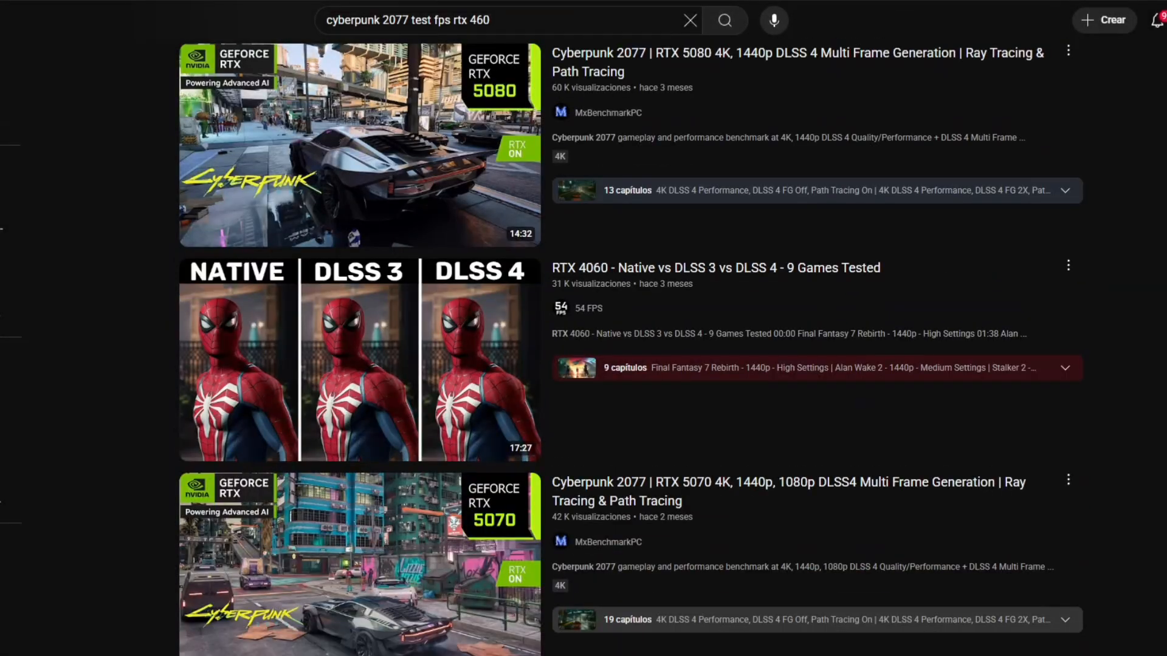
pyautogui.click(456, 290)
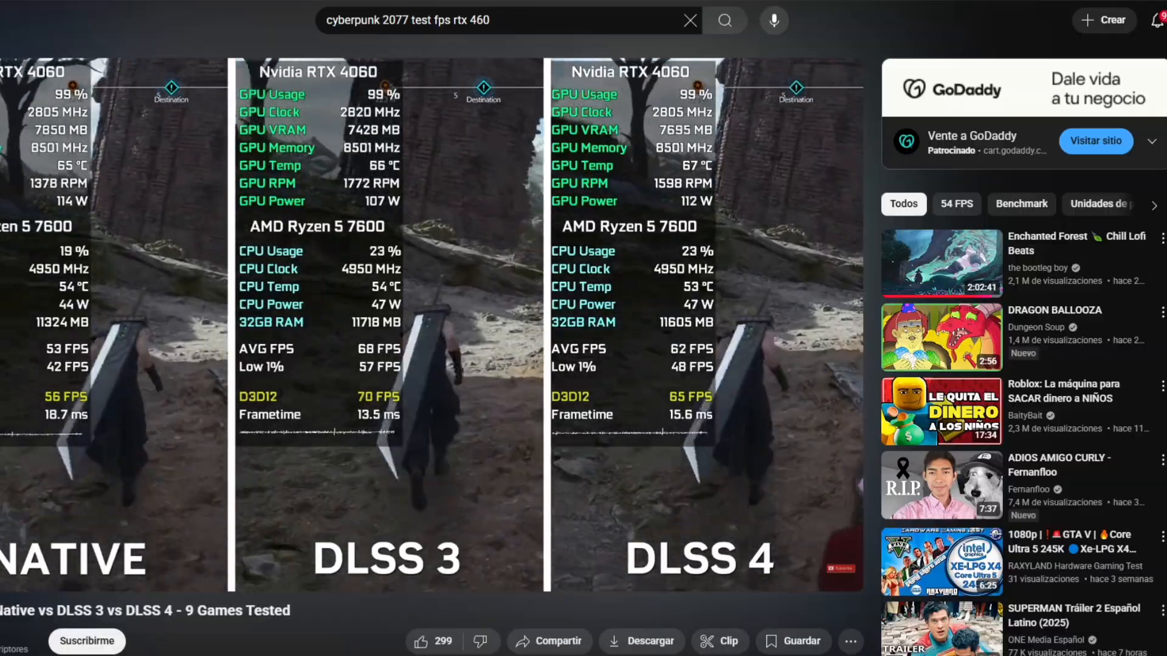
pyautogui.hotkey('alt', 'Left')
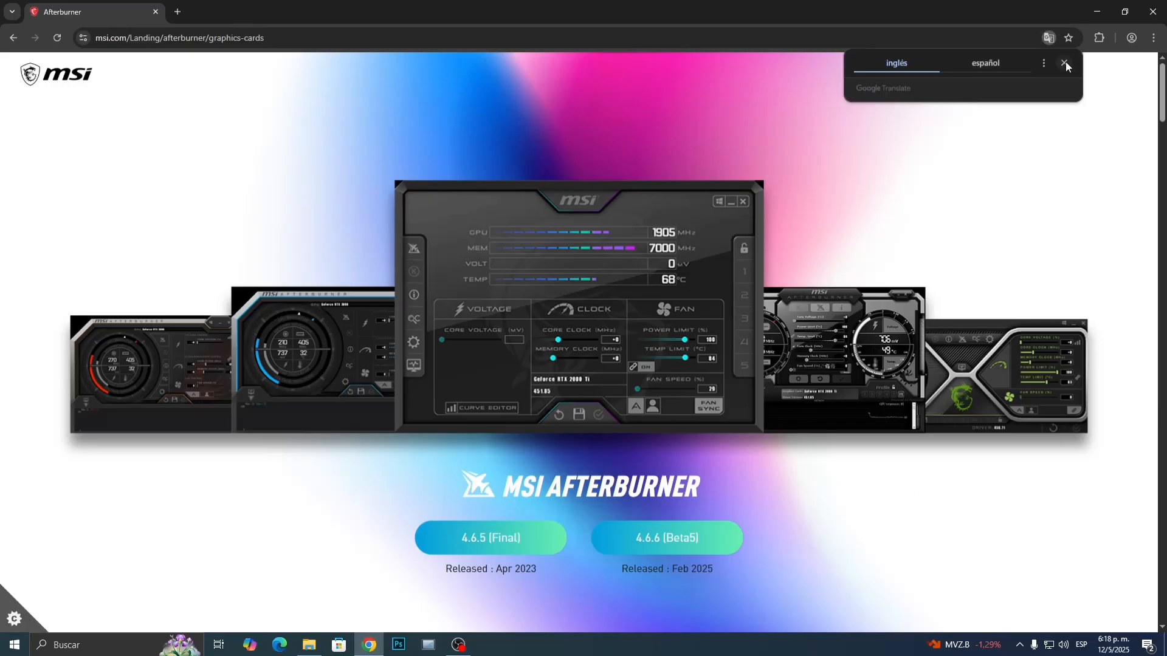
# Step: Dismiss the translation offer on the MSI Afterburner page and download version 4.6.5 (Final)
pyautogui.click(1065, 63)
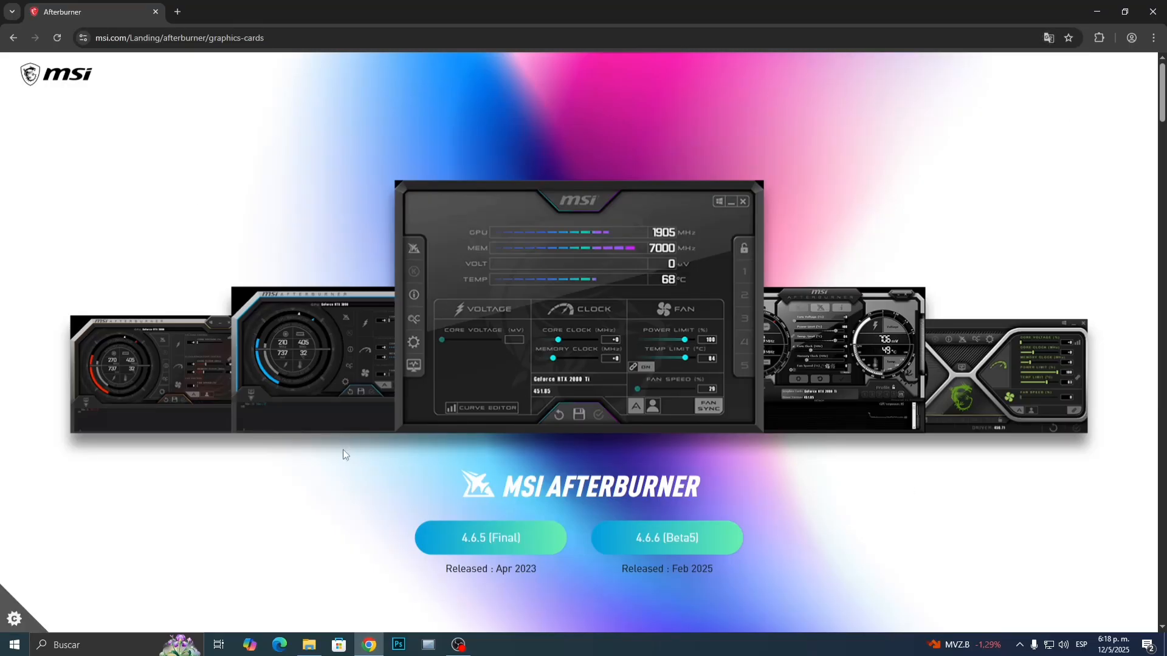
pyautogui.click(492, 538)
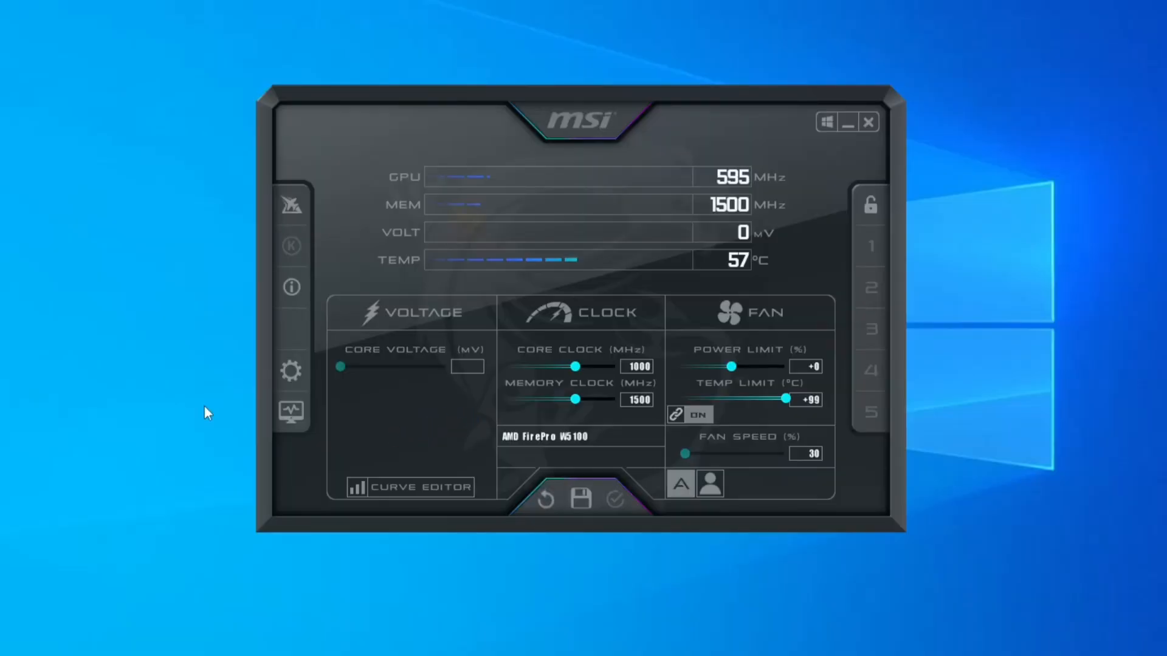
# Step: Open the MSI Afterburner properties and choose AMD FirePro W5100 as the main graphics processor
pyautogui.click(290, 371)
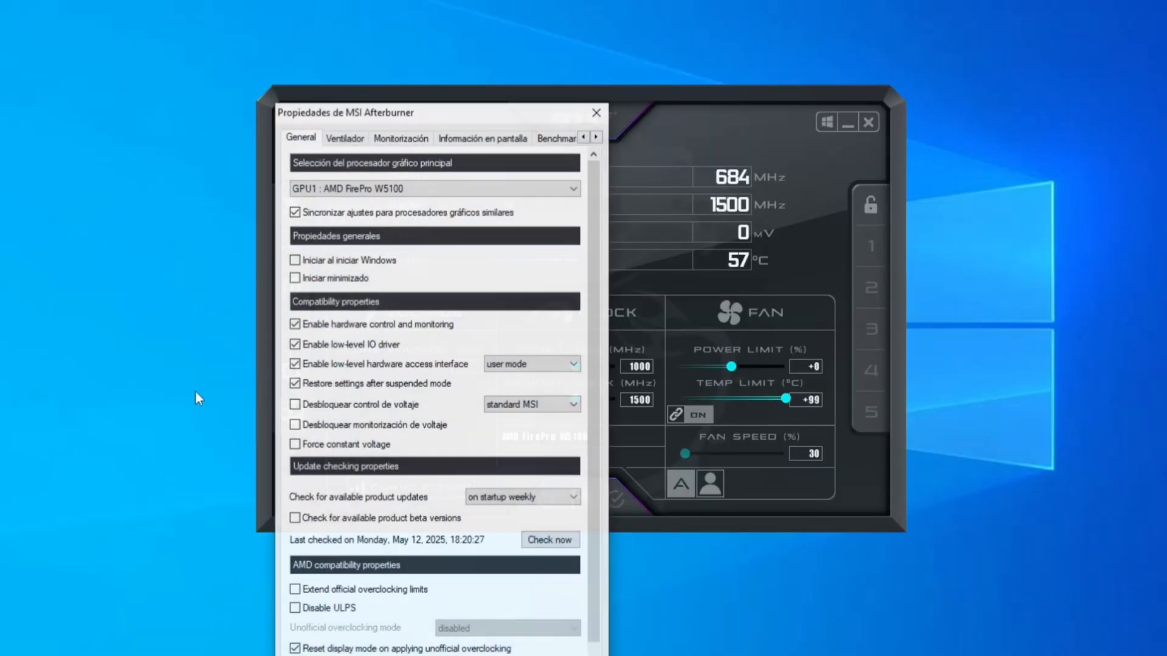
pyautogui.moveTo(475, 119); pyautogui.dragTo(657, 0)
pyautogui.moveTo(597, 44); pyautogui.dragTo(625, 36)
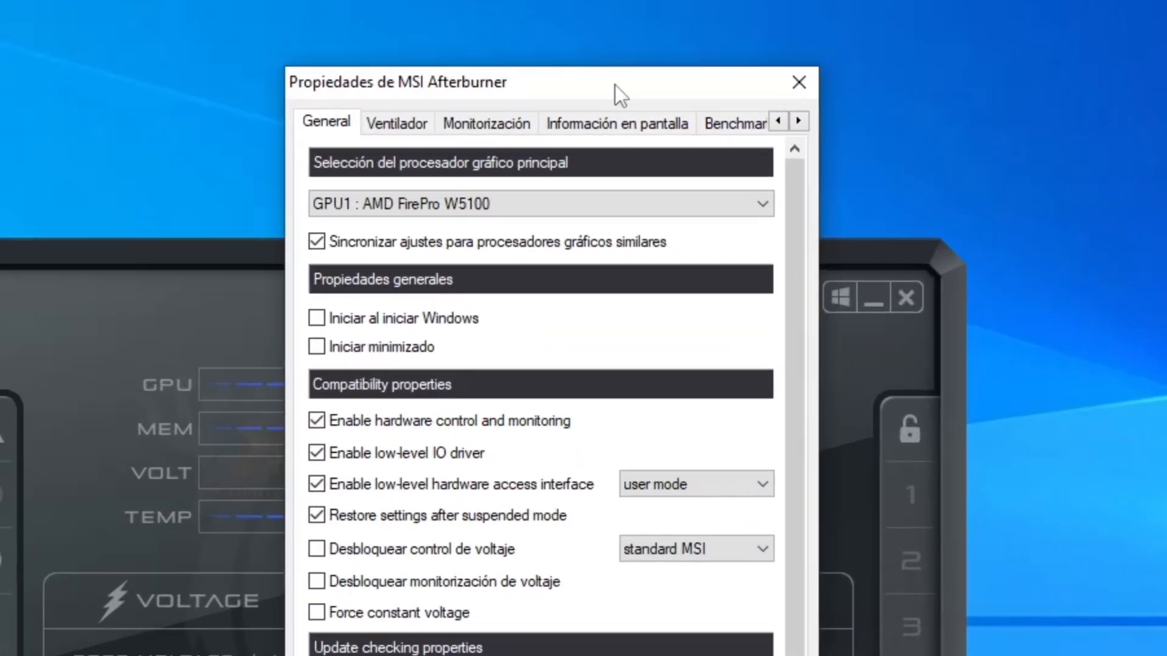
pyautogui.click(719, 203)
pyautogui.click(725, 203)
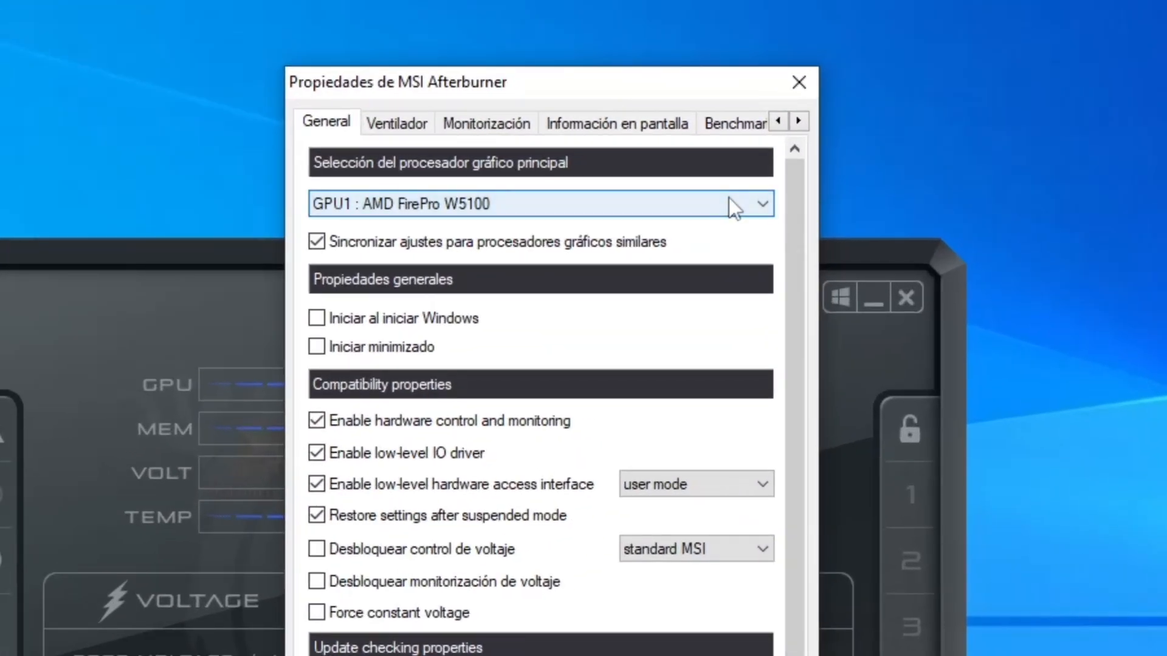
# Step: In the hardware monitoring properties, set the Temperatura GPU graph to show in the on-screen display
pyautogui.click(489, 123)
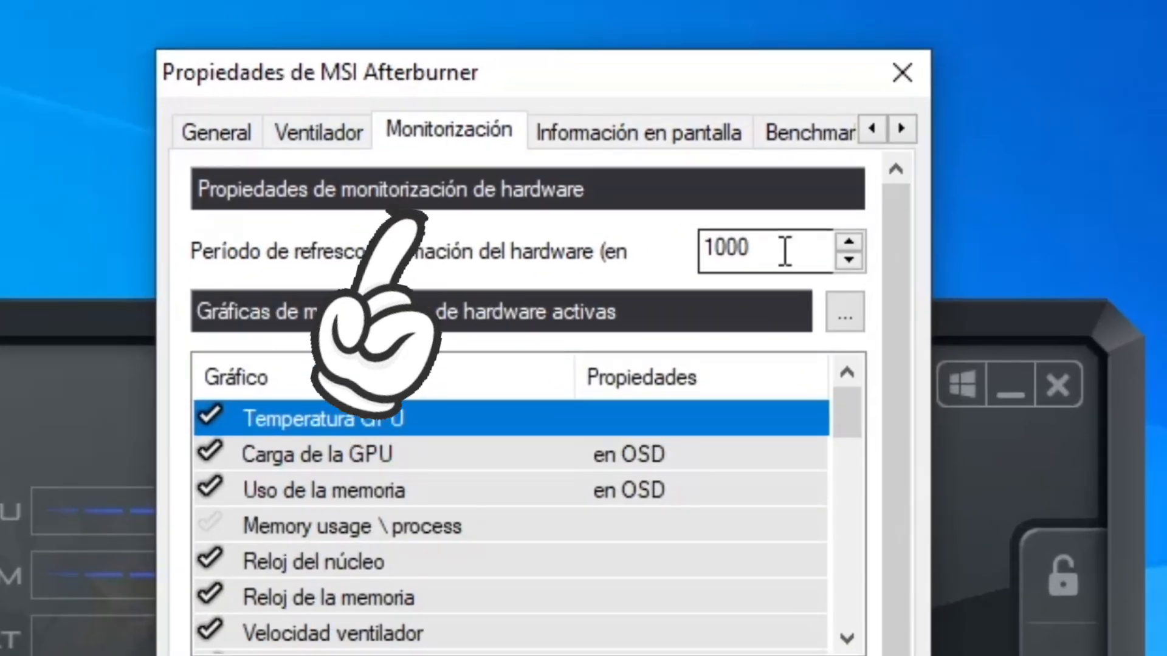
pyautogui.moveTo(784, 252)
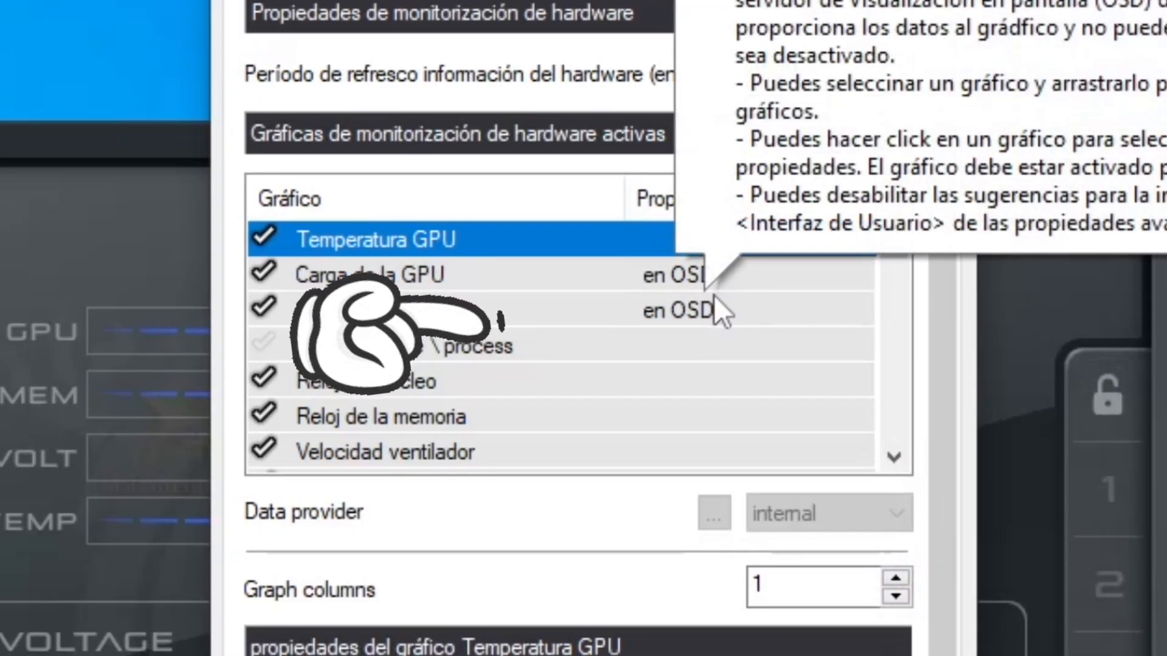
pyautogui.moveTo(902, 227)
pyautogui.mouseDown()
pyautogui.moveTo(896, 424)
pyautogui.moveTo(892, 210)
pyautogui.mouseUp()
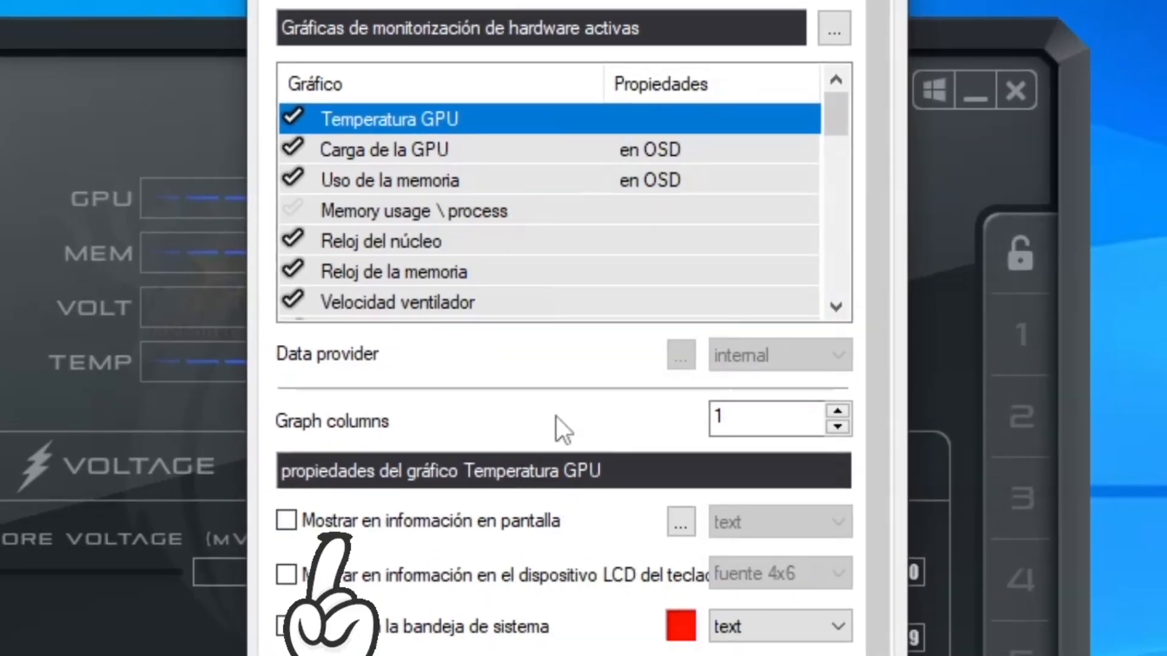
pyautogui.click(287, 522)
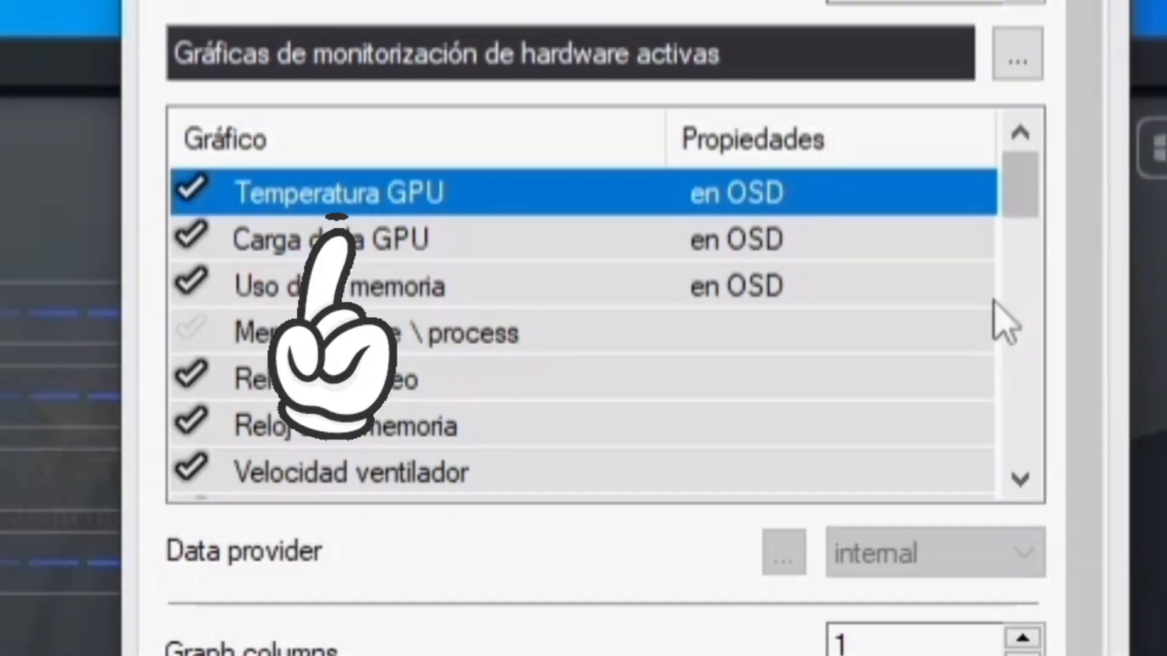
# Step: Go through the active hardware monitoring graphs and activate Memory usage \ process
pyautogui.click(1031, 309)
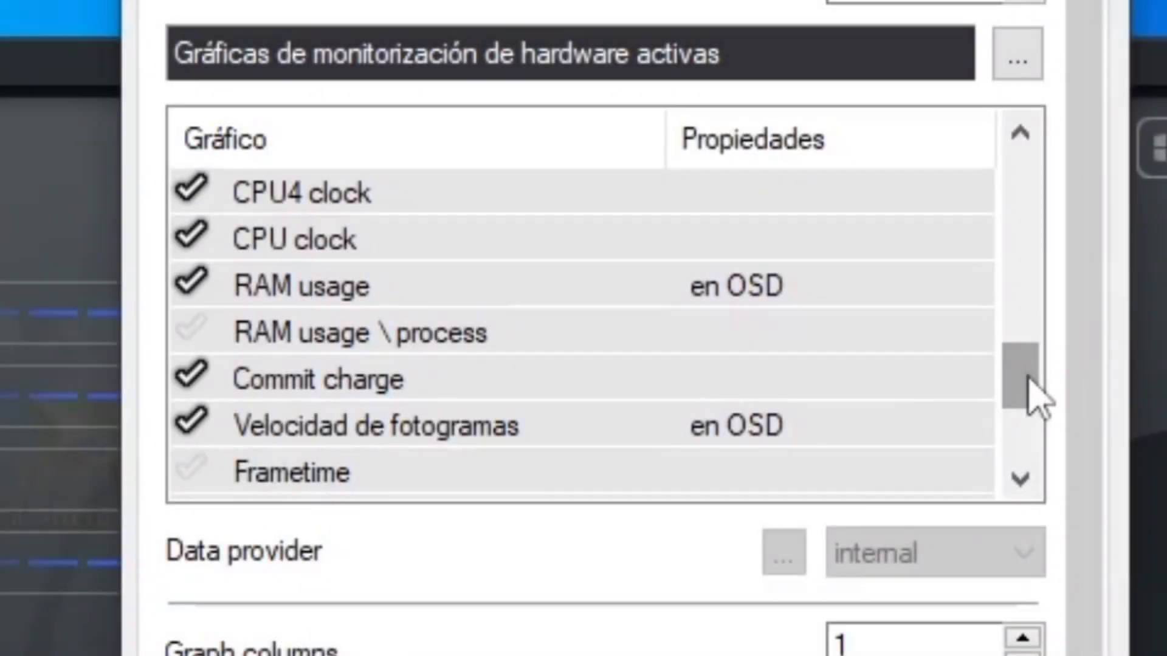
pyautogui.moveTo(1030, 378); pyautogui.dragTo(1031, 404)
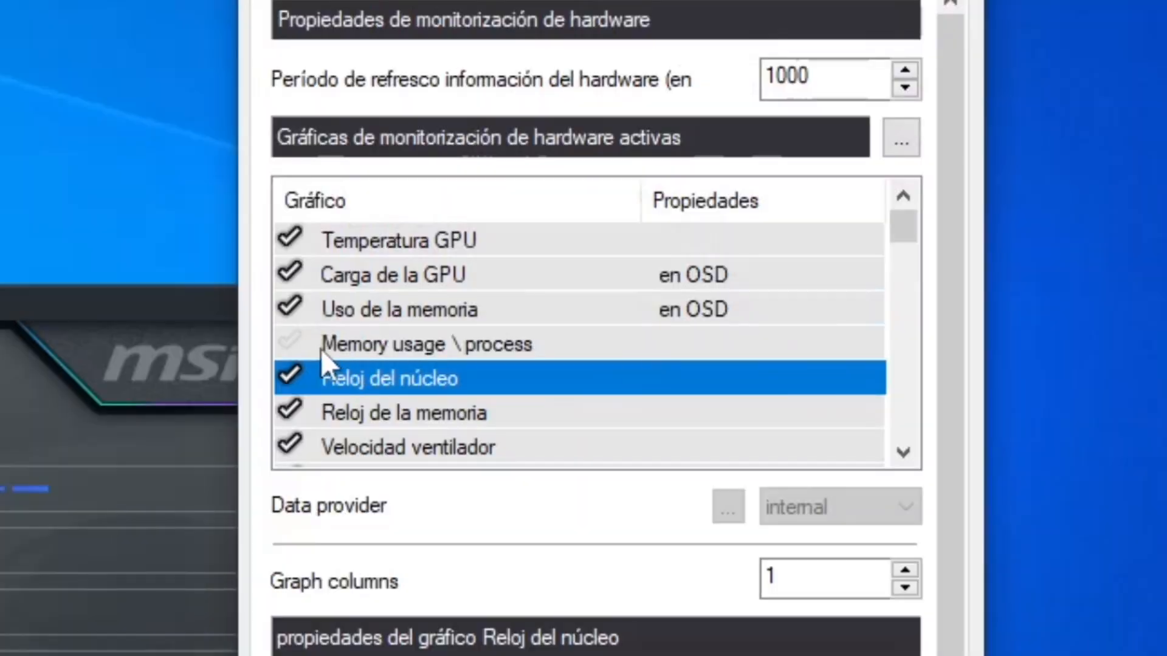
pyautogui.click(717, 347)
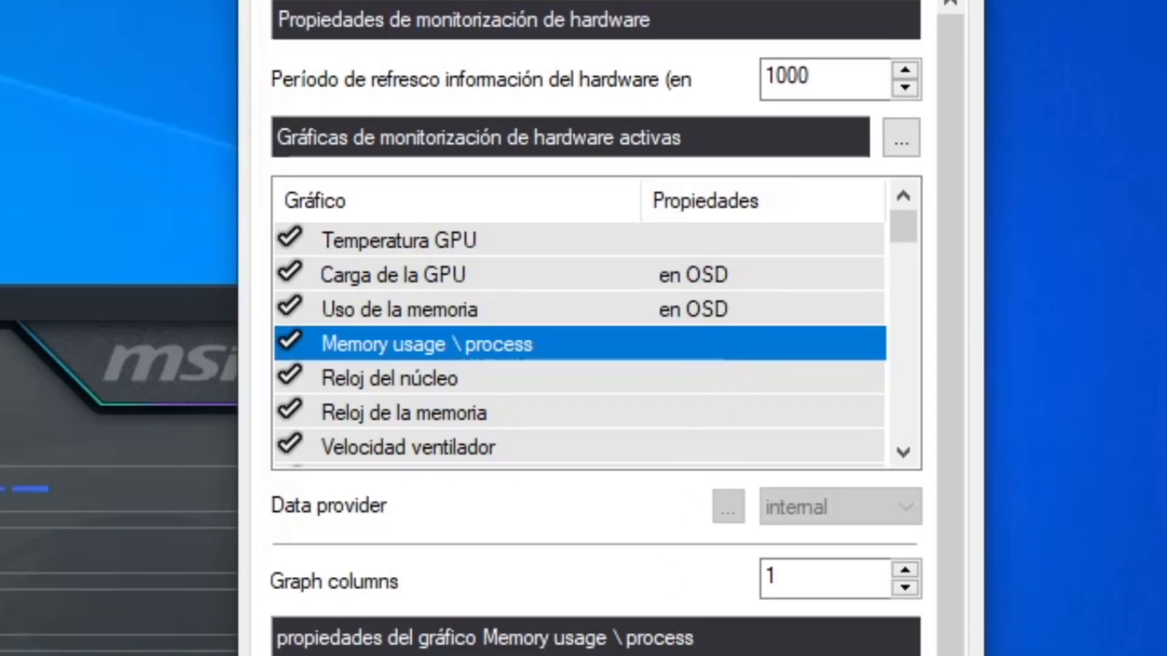
# Step: Set the Frametime graph to show in the on-screen display as text and graph
pyautogui.moveTo(903, 231); pyautogui.dragTo(891, 315)
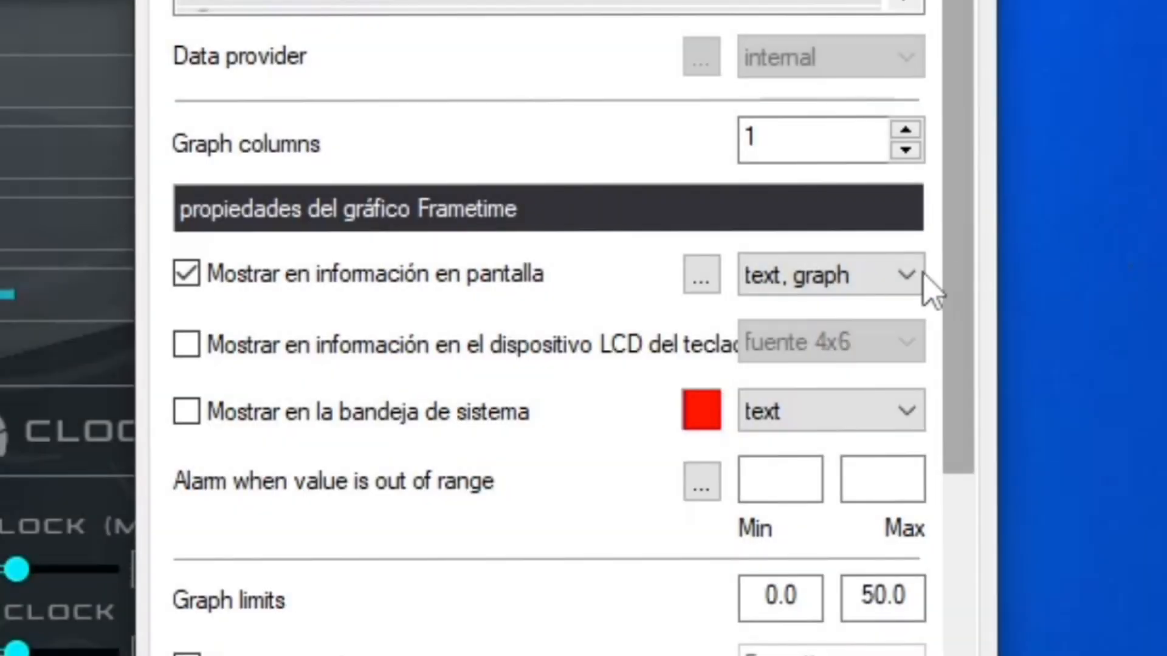
pyautogui.click(915, 277)
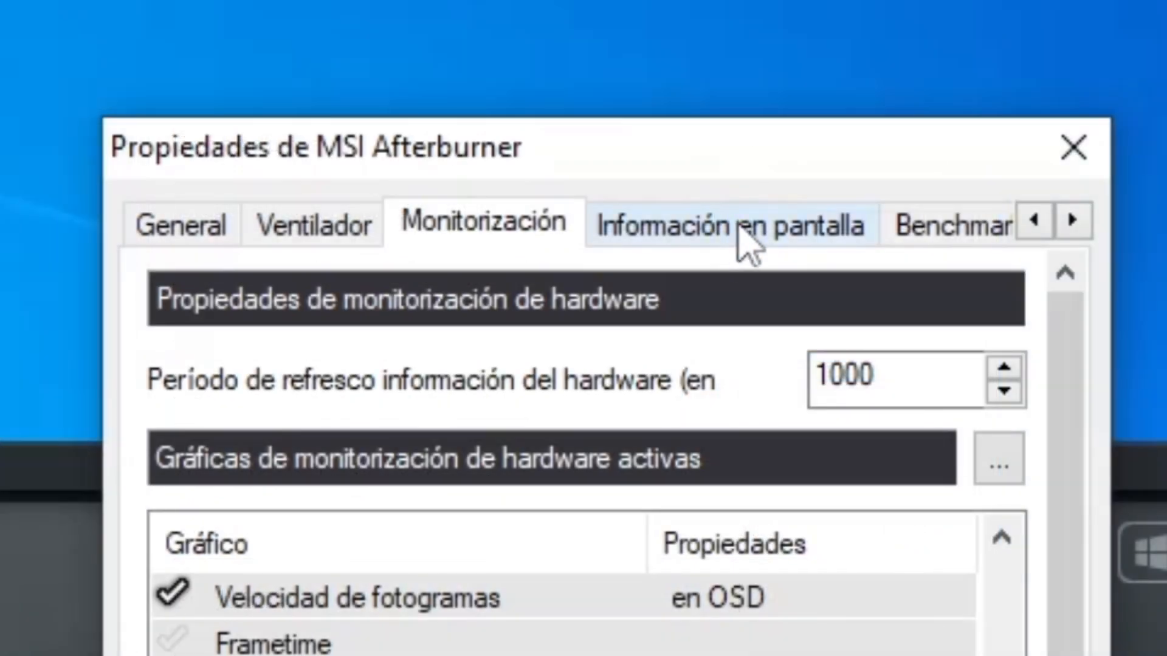
# Step: Look through the on-screen display hotkeys and the video capture, profile and user interface settings
pyautogui.click(747, 247)
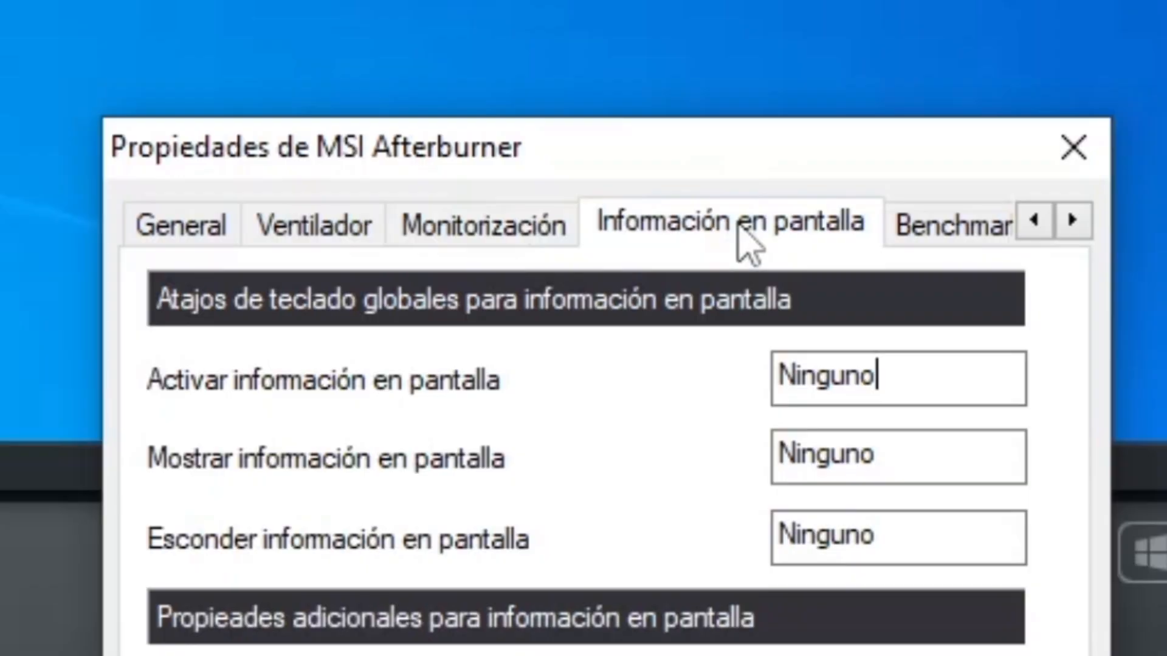
pyautogui.click(892, 379)
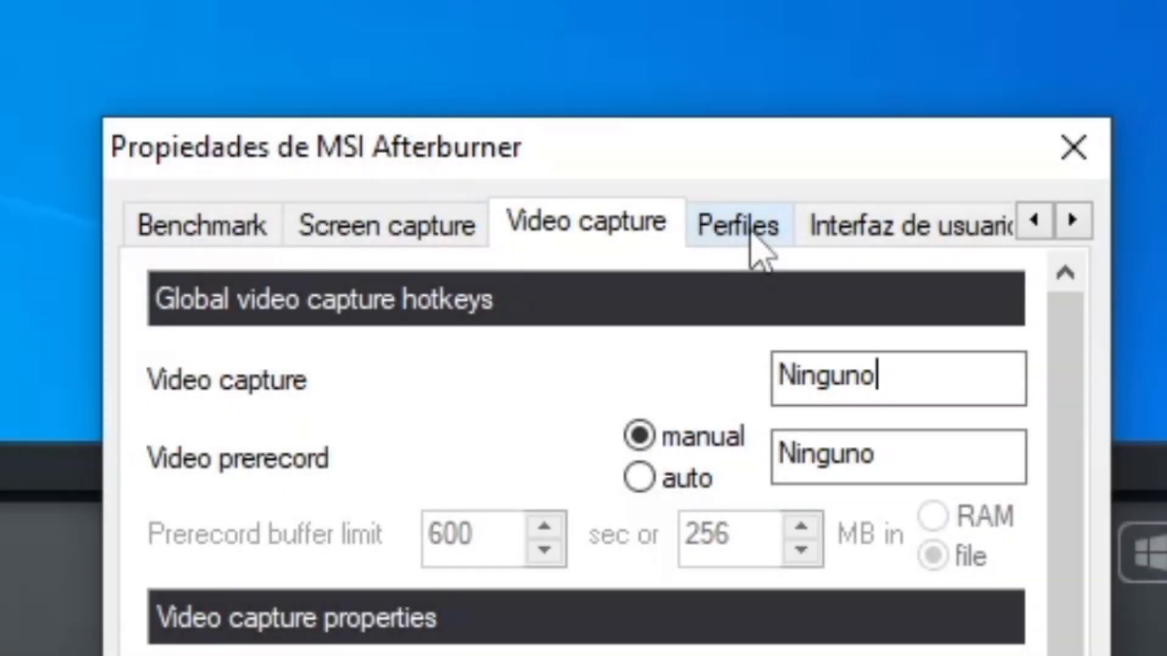
pyautogui.click(754, 229)
pyautogui.click(863, 241)
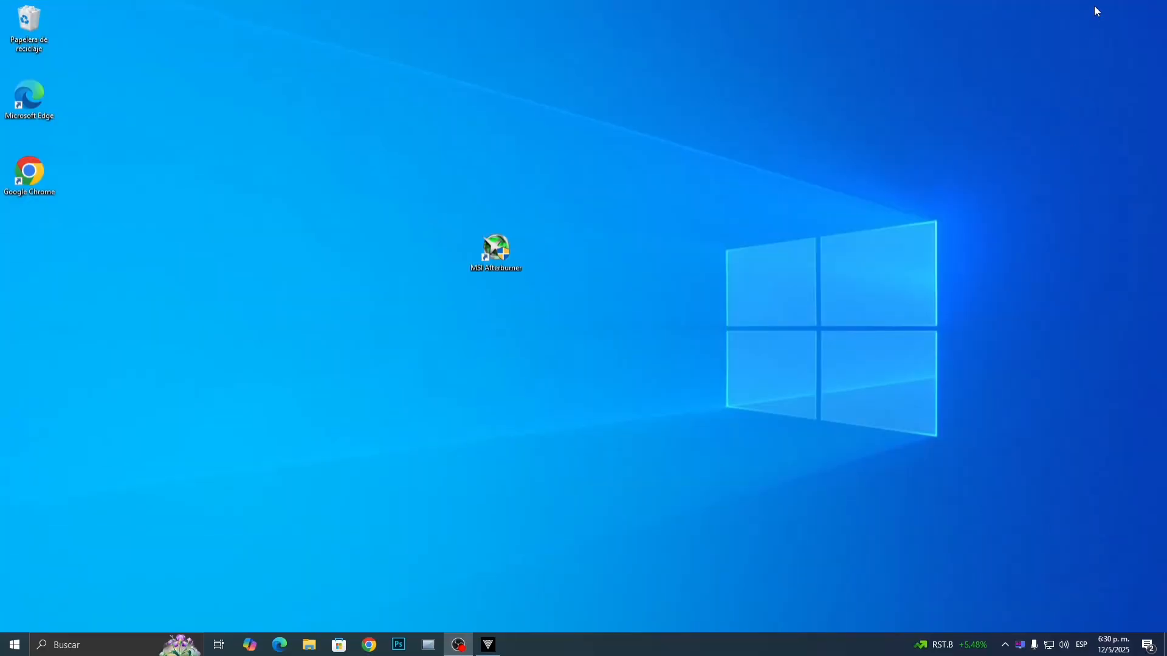
# Step: Switch to RivaTuner Statistics Server through the hidden system tray icons to show its Global profile settings
pyautogui.click(1007, 649)
pyautogui.click(882, 587)
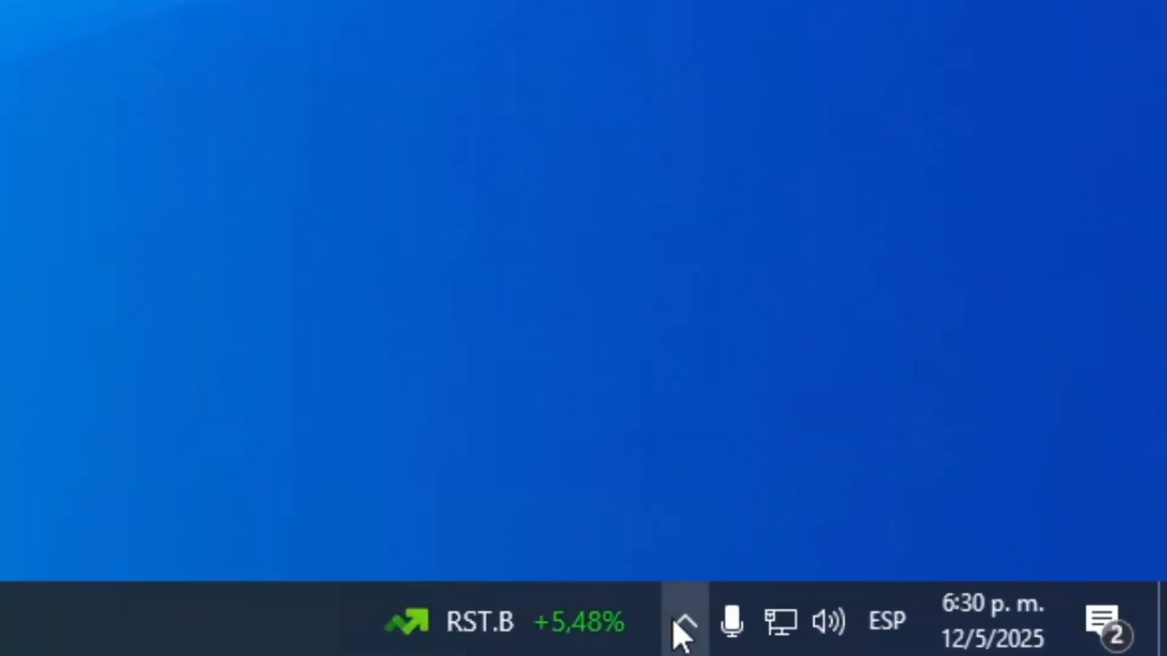
pyautogui.click(1020, 644)
pyautogui.click(606, 541)
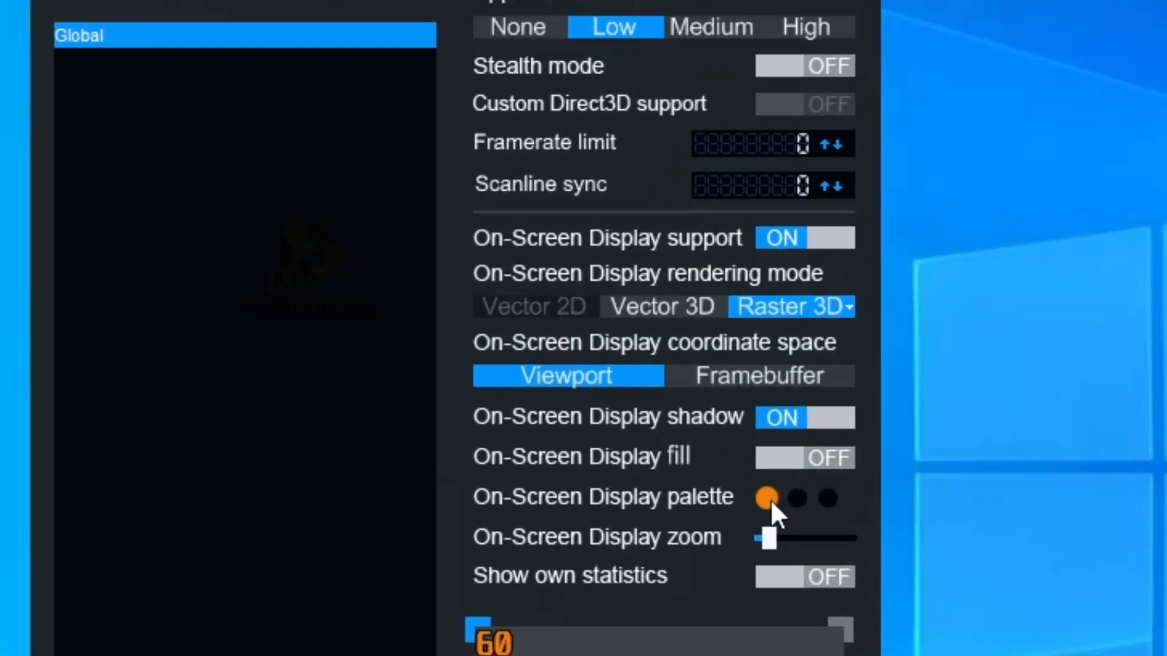
# Step: Examine the first On-Screen Display palette colour and the On-Screen Display zoom setting
pyautogui.click(705, 412)
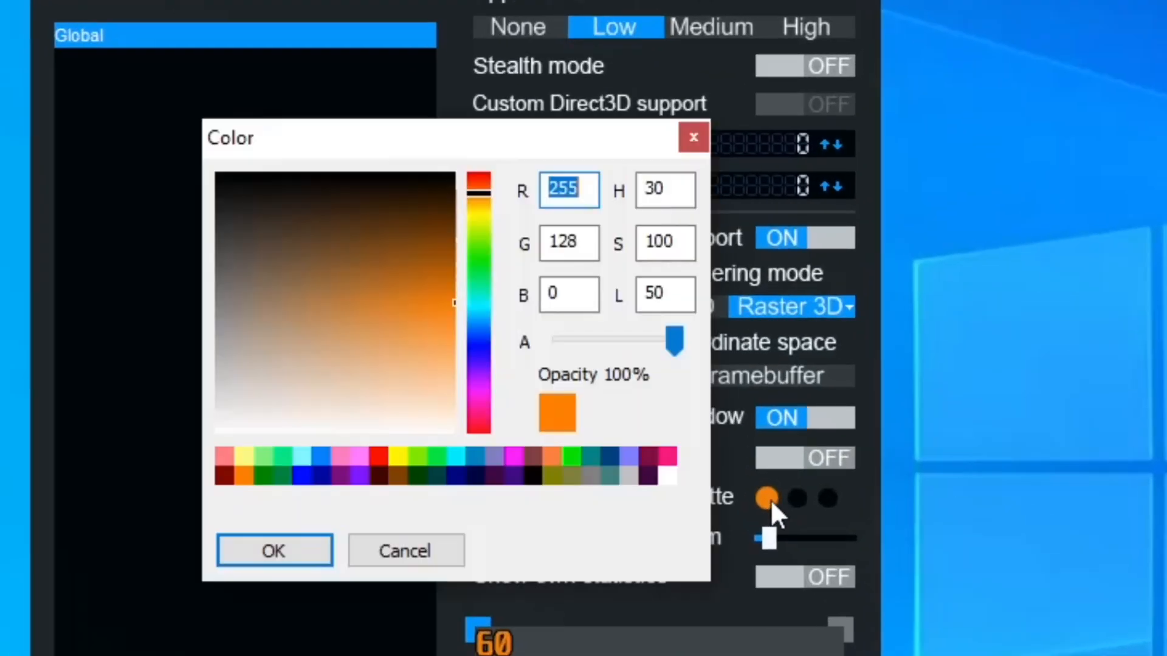
pyautogui.press('Escape')
pyautogui.moveTo(748, 211)
pyautogui.mouseDown()
pyautogui.moveTo(760, 212)
pyautogui.moveTo(748, 213)
pyautogui.mouseUp()
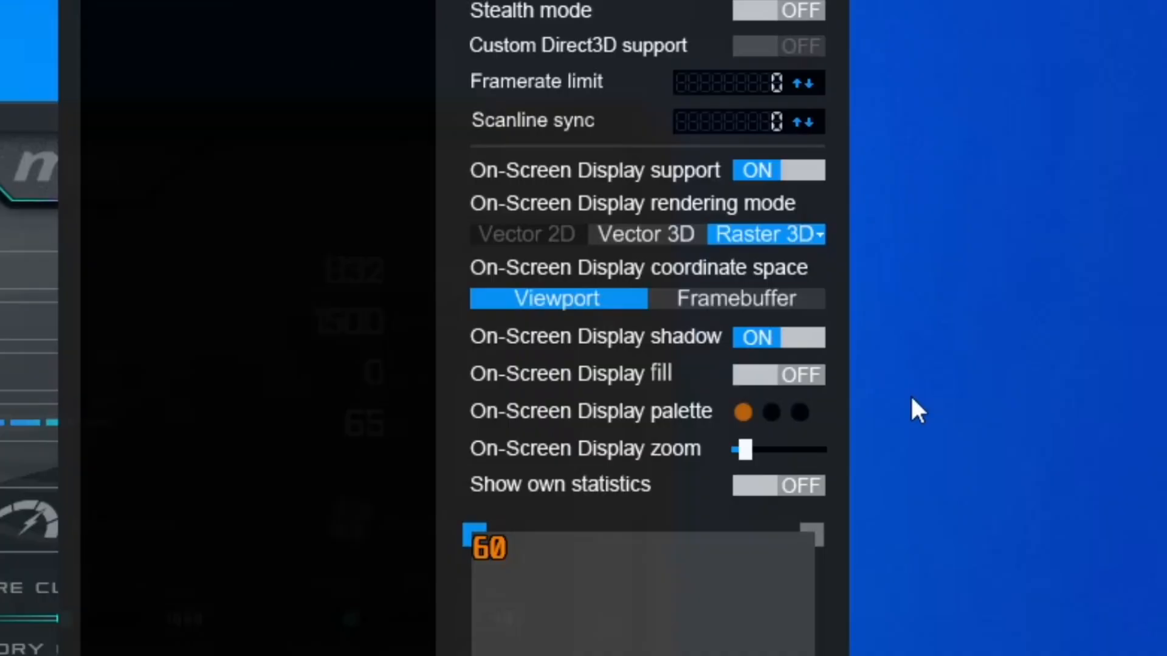
# Step: Turn on On-Screen Display fill and choose the background colour in the third palette slot
pyautogui.click(783, 376)
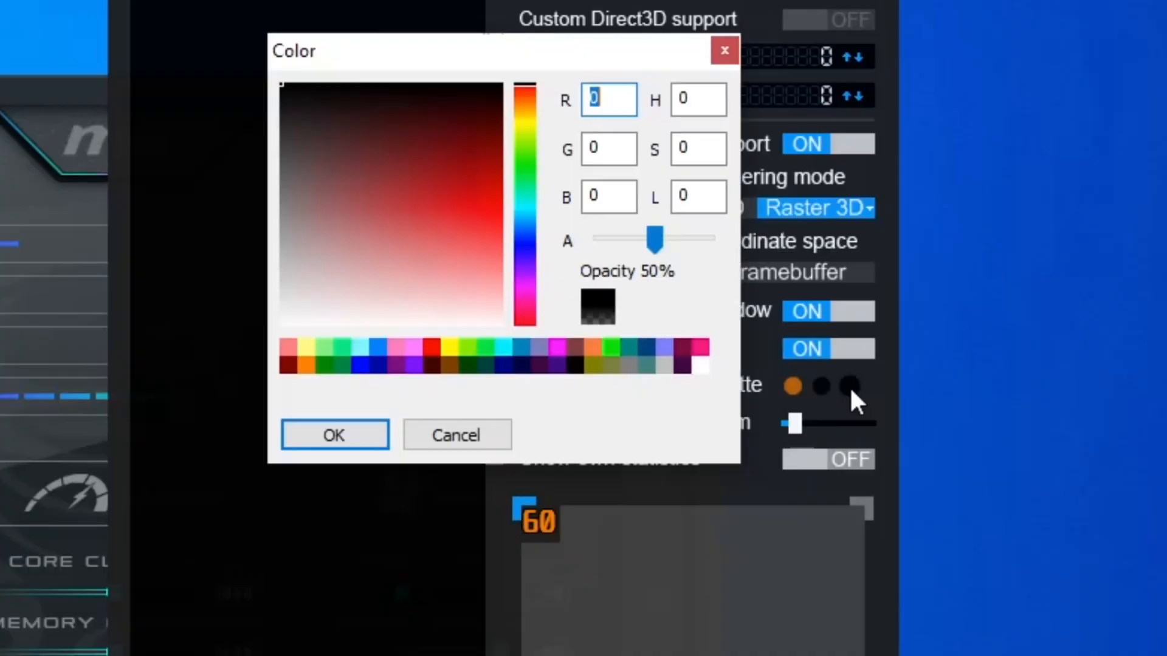
pyautogui.click(524, 177)
pyautogui.click(471, 183)
pyautogui.click(377, 429)
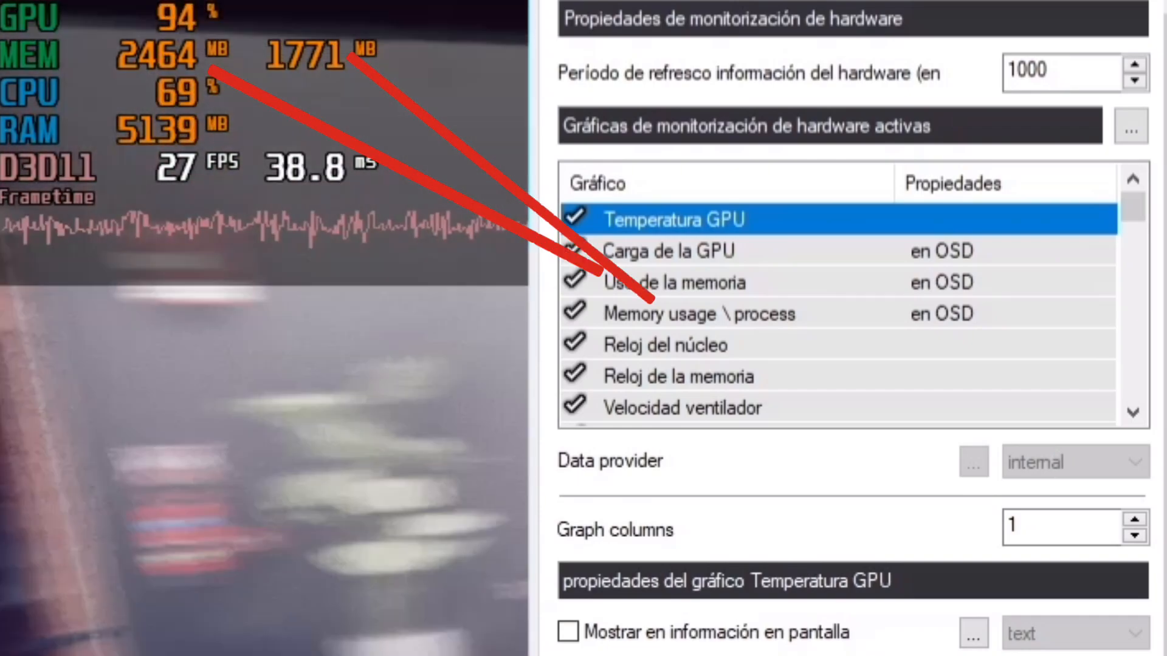
# Step: Compare the in-game overlay with the CPU usage, RAM usage, frame rate and Frametime graphs, including Frametime's display format
pyautogui.click(1129, 261)
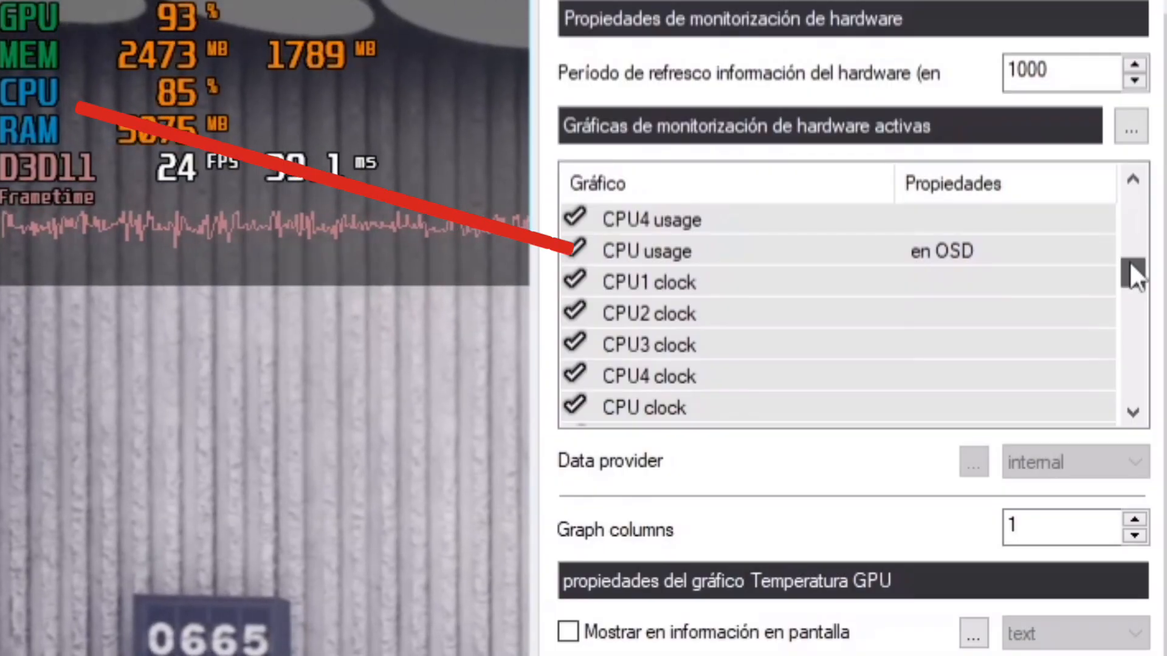
pyautogui.moveTo(1129, 261); pyautogui.dragTo(1136, 284)
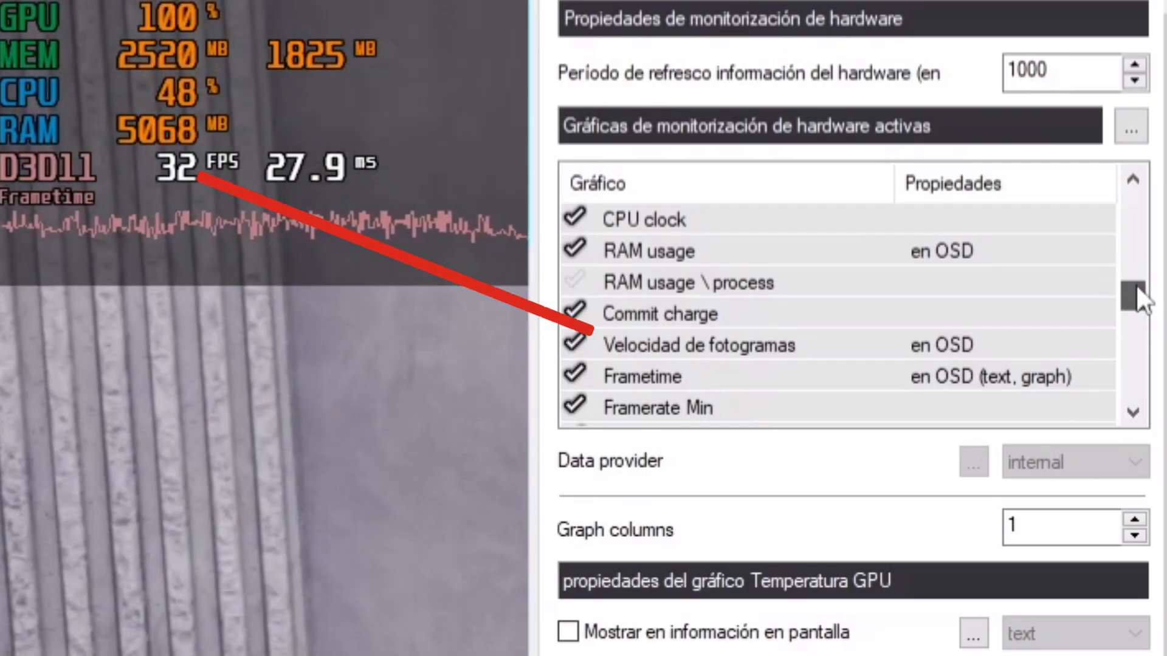
pyautogui.click(643, 376)
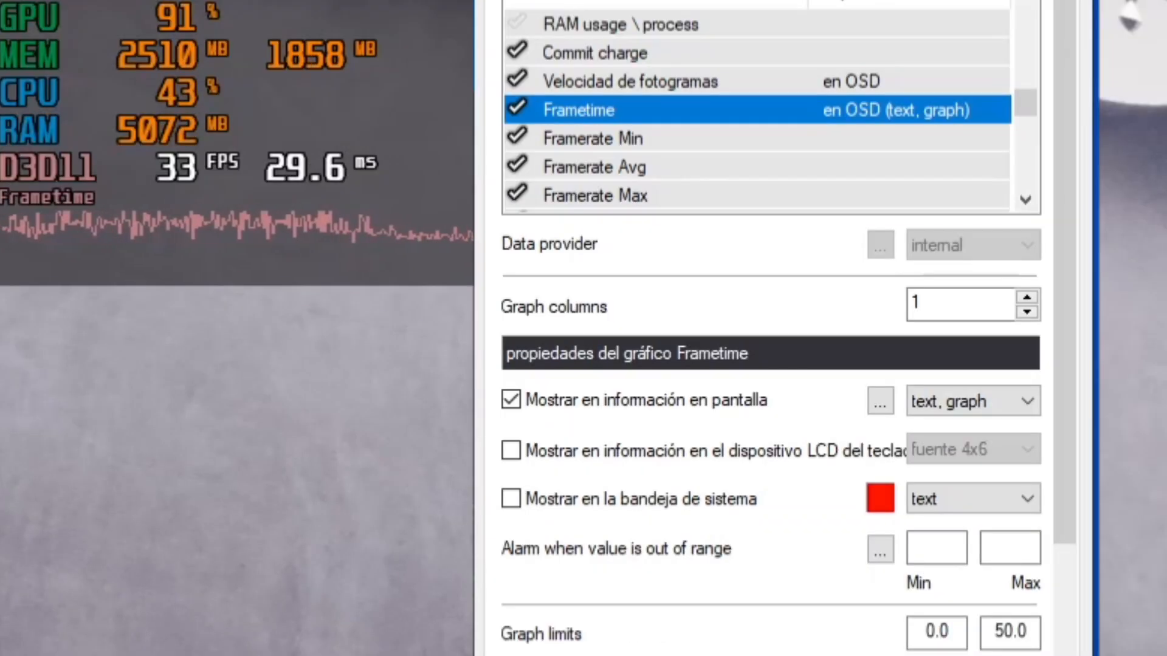
pyautogui.click(1028, 400)
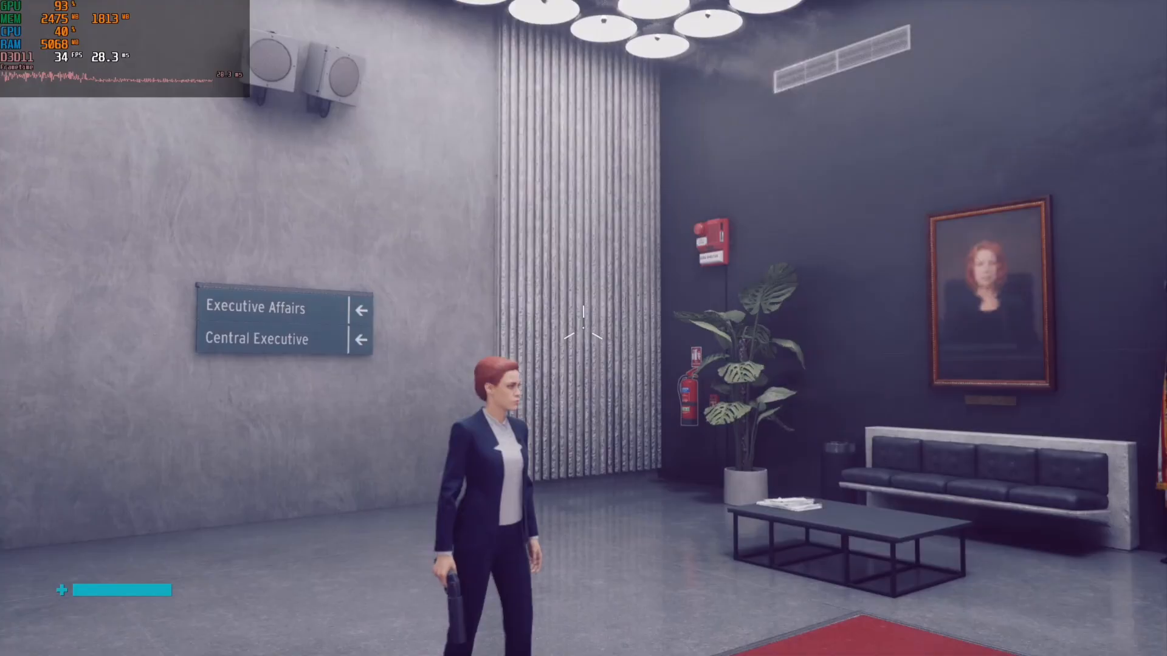